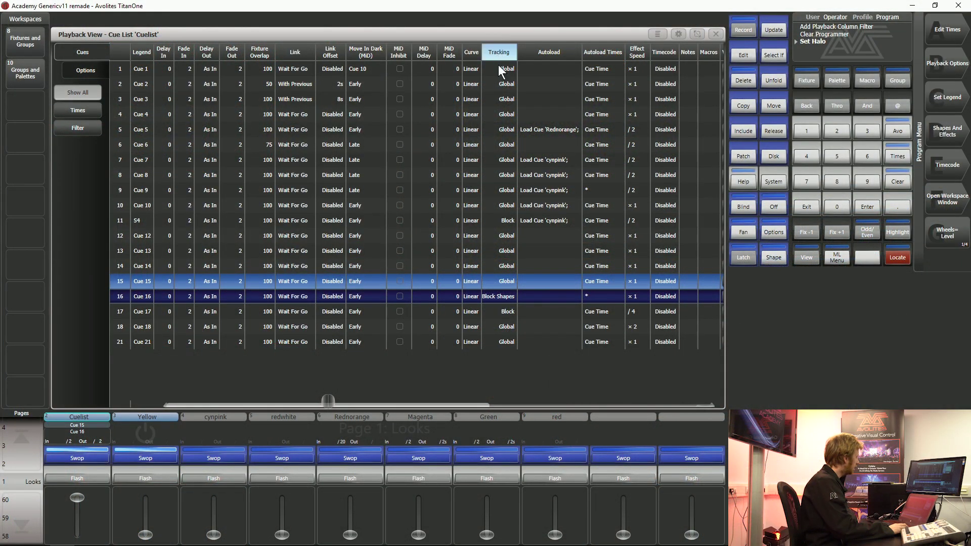
Step: Reopen the Cuelist cue list, then select and cancel the whole Tracking column
{"action": "left_click", "coordinate": [716, 34]}
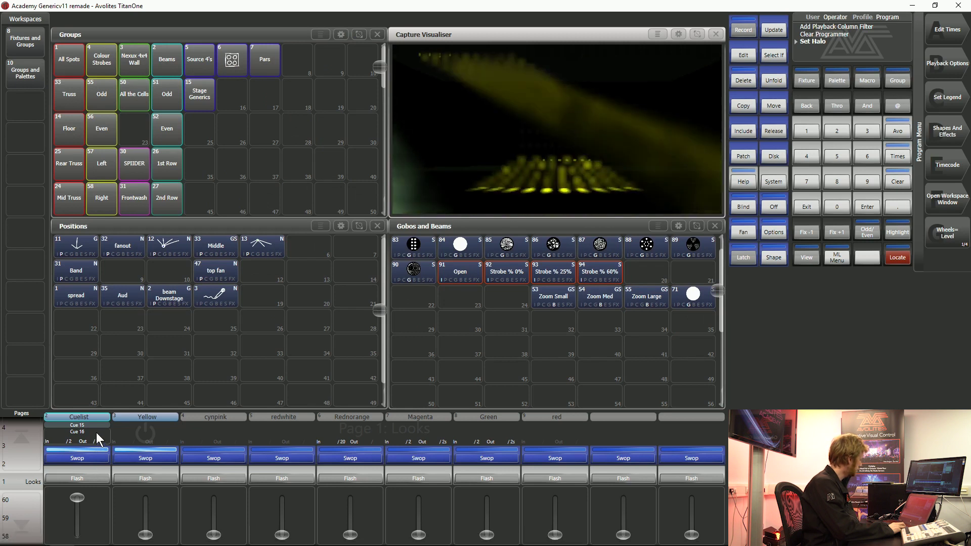
{"action": "left_click", "coordinate": [91, 424]}
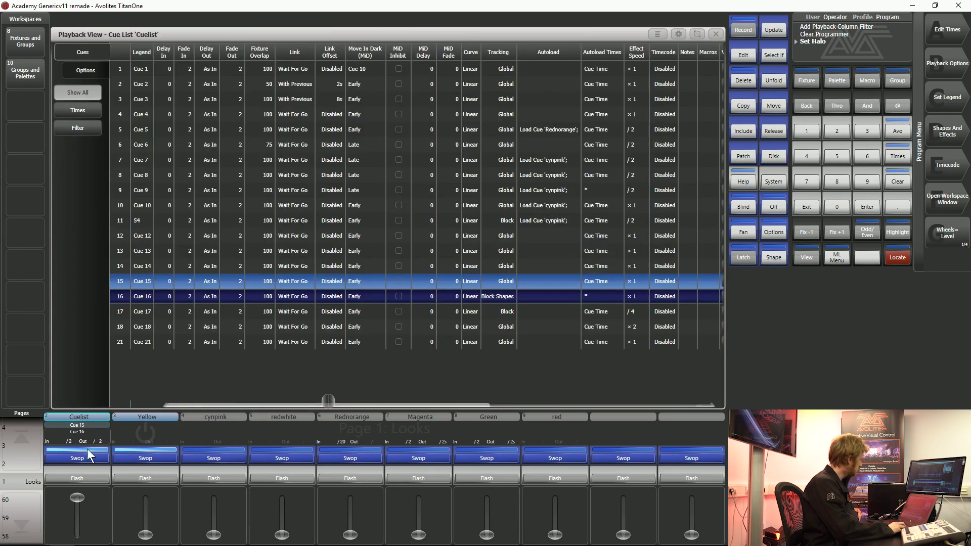
{"action": "left_click", "coordinate": [716, 34]}
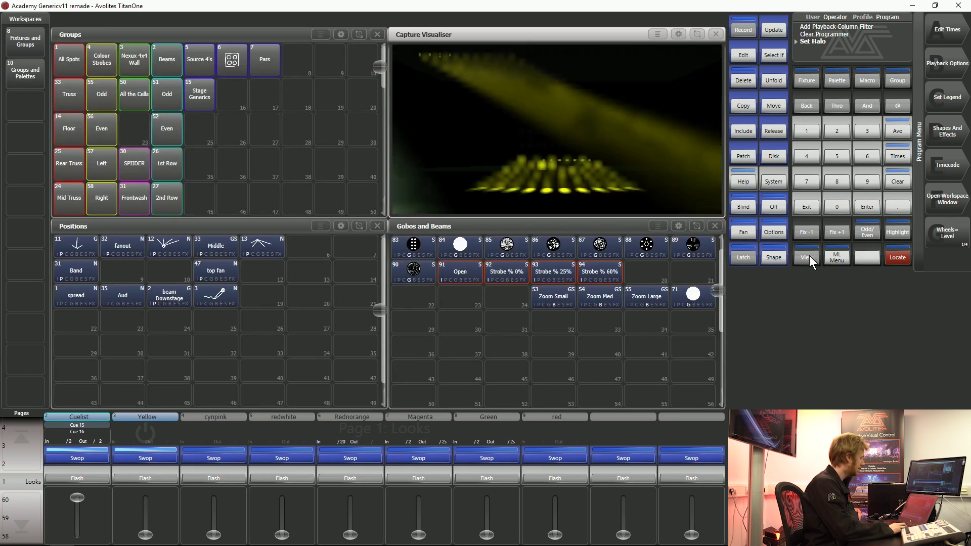
{"action": "left_click", "coordinate": [809, 258]}
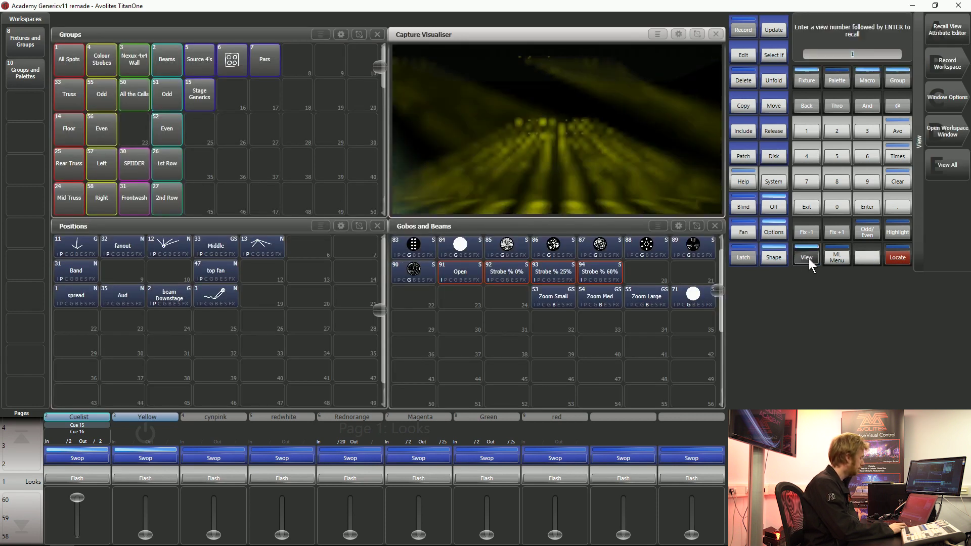
{"action": "left_click", "coordinate": [97, 458]}
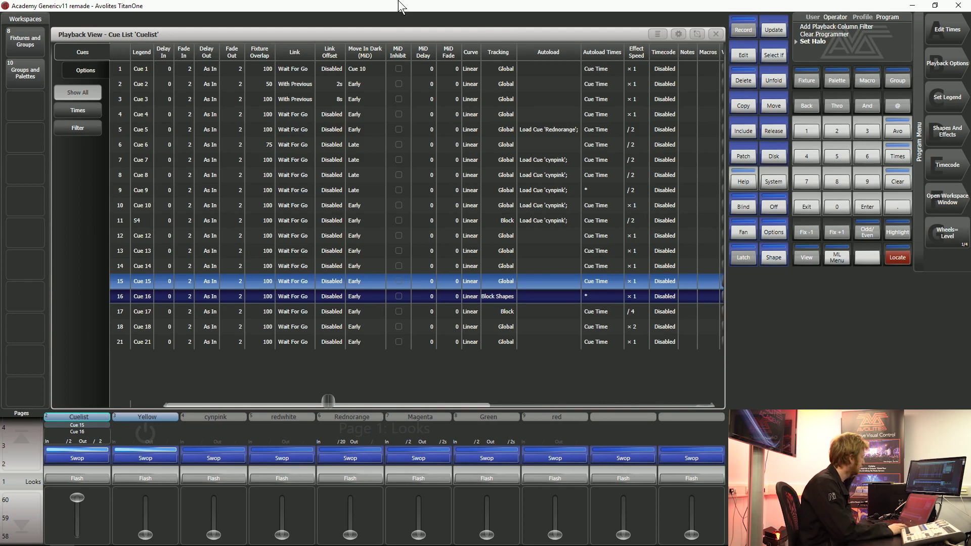
{"action": "left_click", "coordinate": [505, 58]}
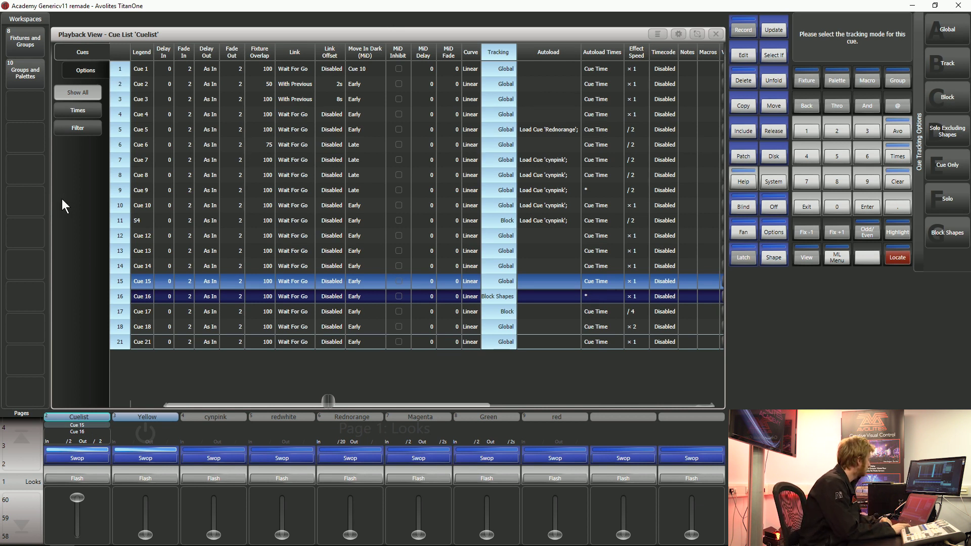
{"action": "key", "text": "Escape"}
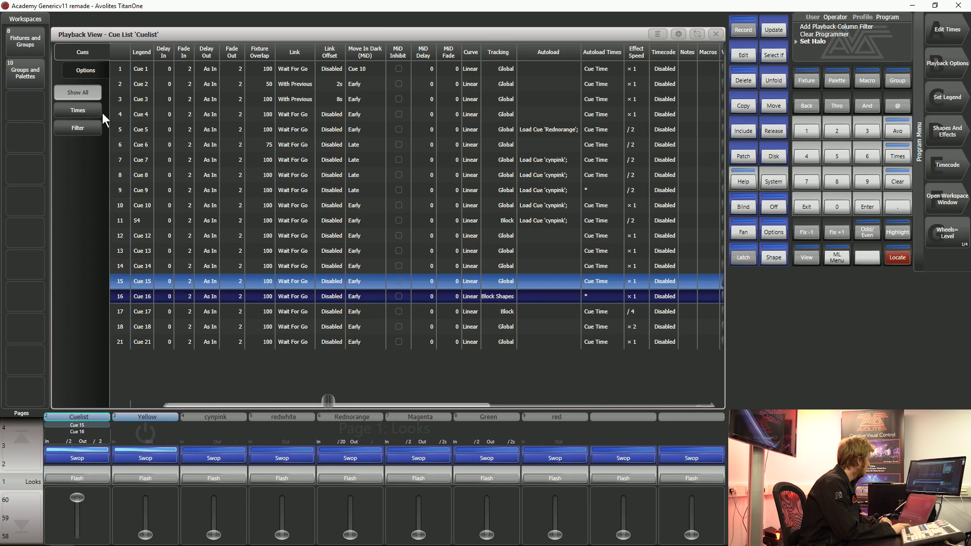
Step: In Cuelist's playback options, toggle forward tracking off and on, and leave shape tracking on Local
{"action": "left_click", "coordinate": [87, 71]}
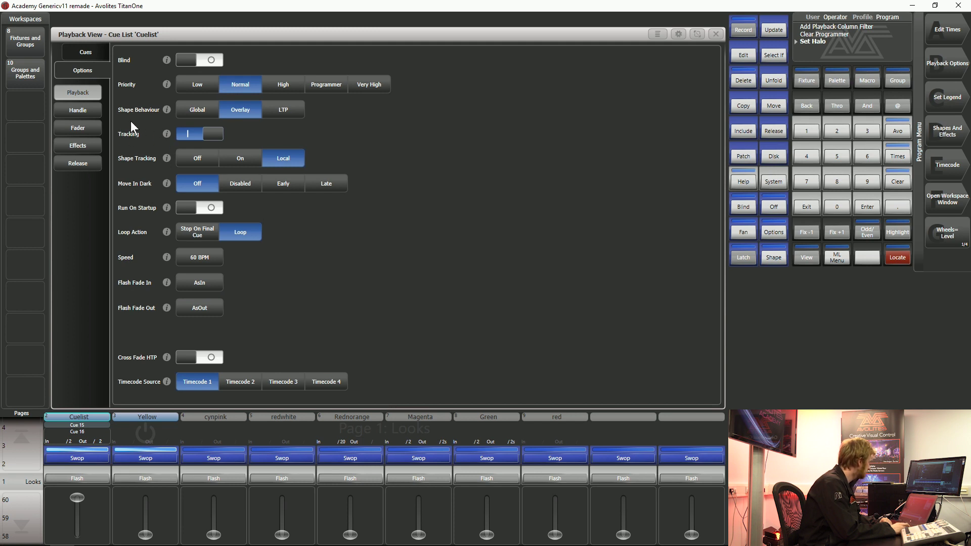
{"action": "left_click", "coordinate": [195, 136]}
{"action": "left_click", "coordinate": [200, 136]}
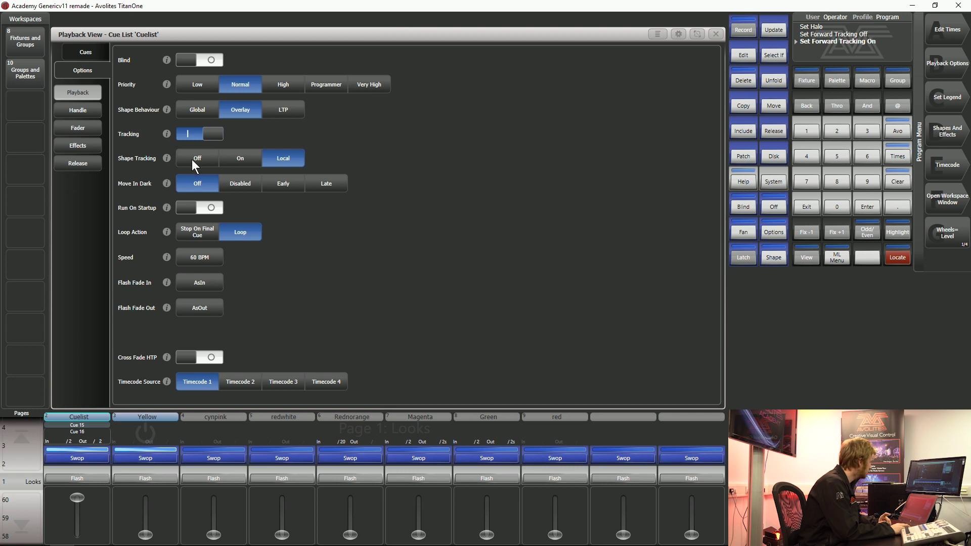
{"action": "left_click", "coordinate": [192, 159]}
{"action": "left_click", "coordinate": [239, 158]}
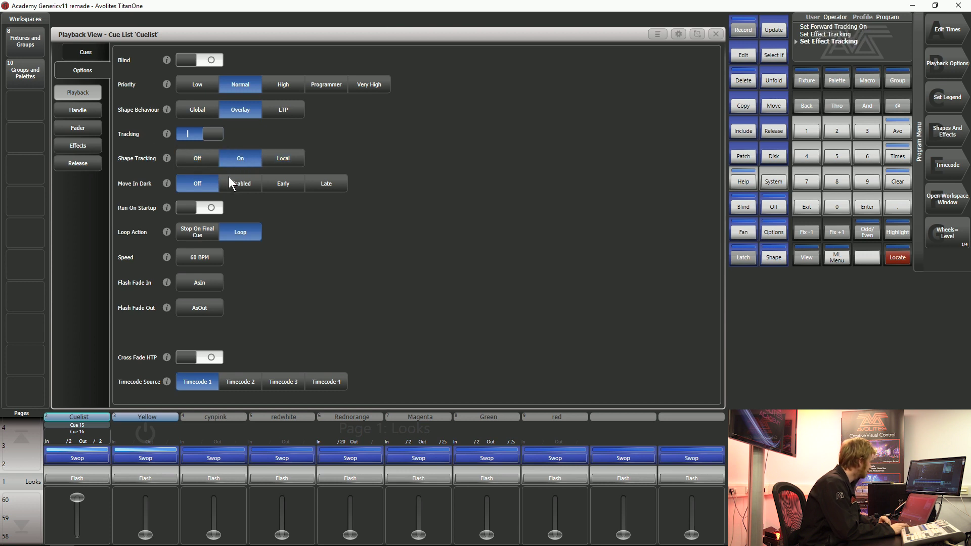
{"action": "left_click", "coordinate": [292, 159]}
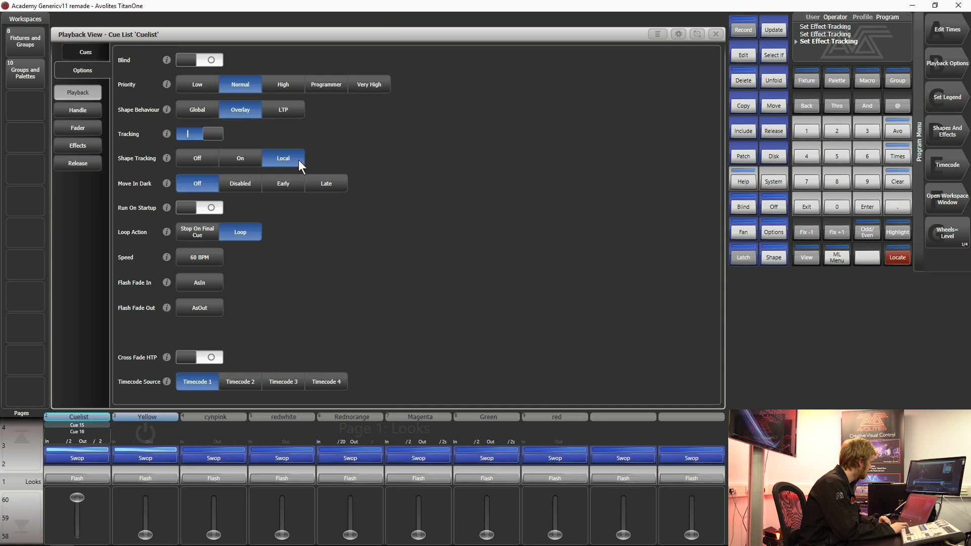
Step: Select the Tracking cells of cues 1–3, then cue 1's alone for Cue Tracking Options
{"action": "left_click", "coordinate": [84, 53]}
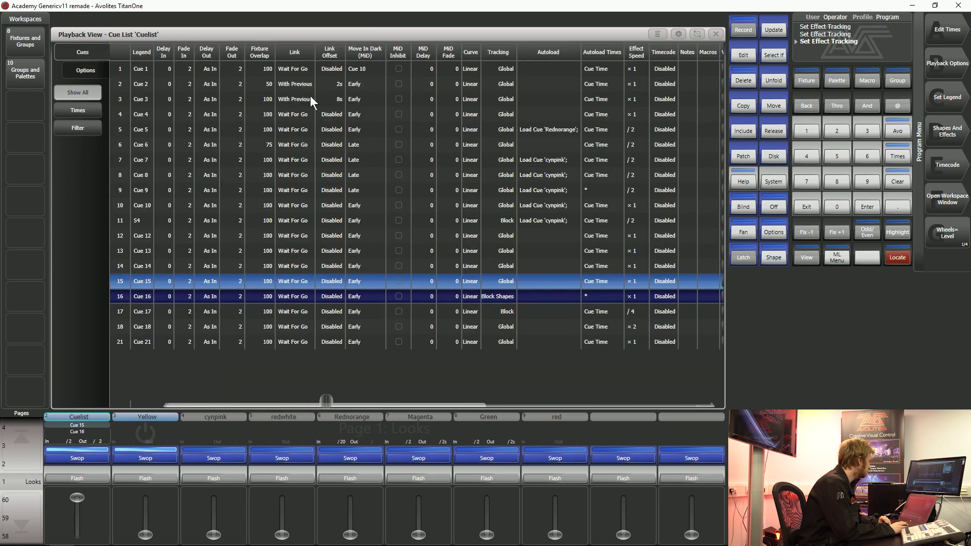
{"action": "left_click_drag", "start_coordinate": [493, 69], "coordinate": [506, 135]}
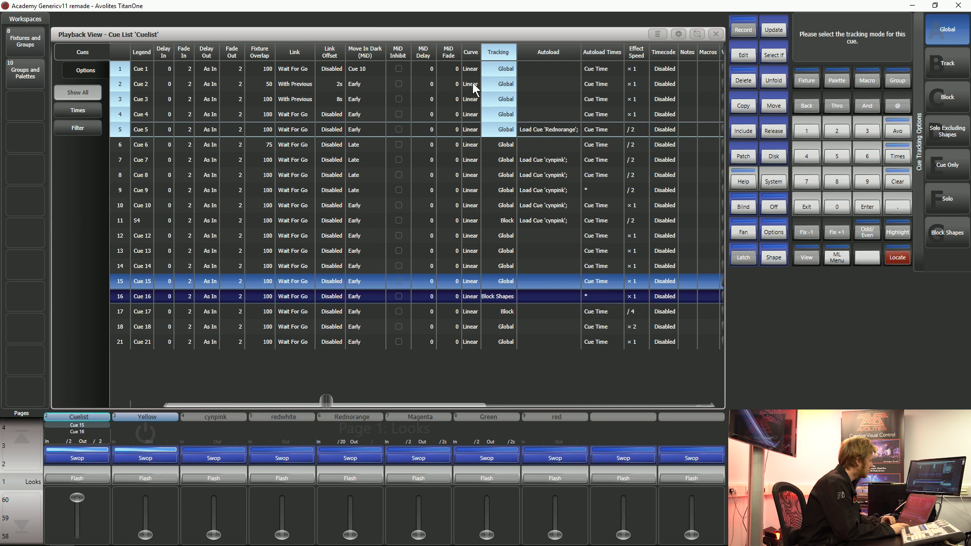
{"action": "left_click", "coordinate": [509, 70]}
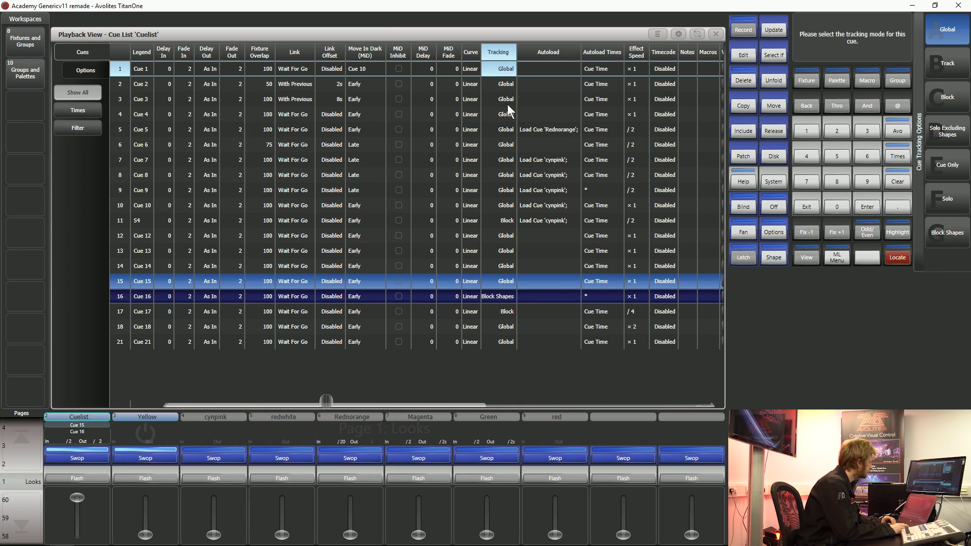
Step: Select the Tracking cells of cues 1 to 4 and set them to Track
{"action": "left_click_drag", "start_coordinate": [506, 83], "coordinate": [506, 118]}
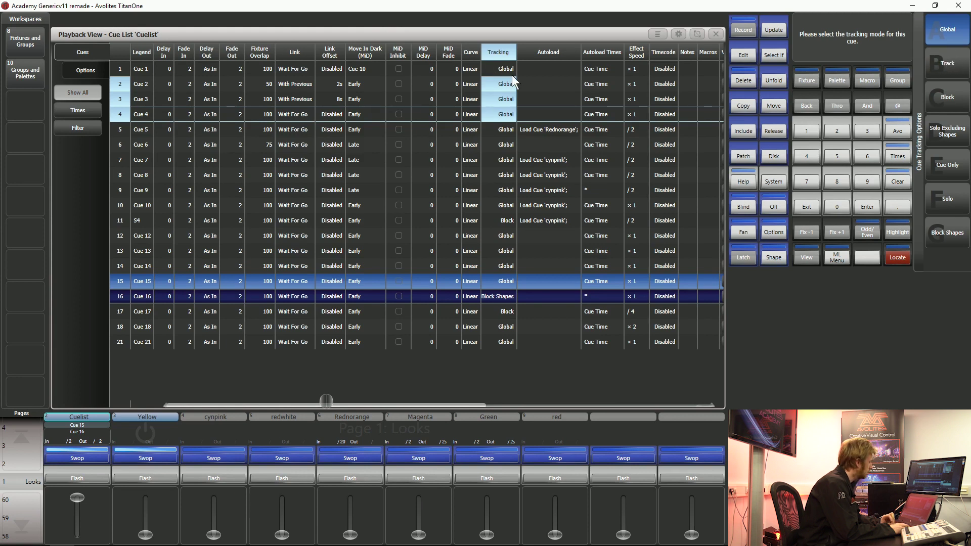
{"action": "key", "text": "Up"}
{"action": "left_click", "coordinate": [513, 112], "text": "shift"}
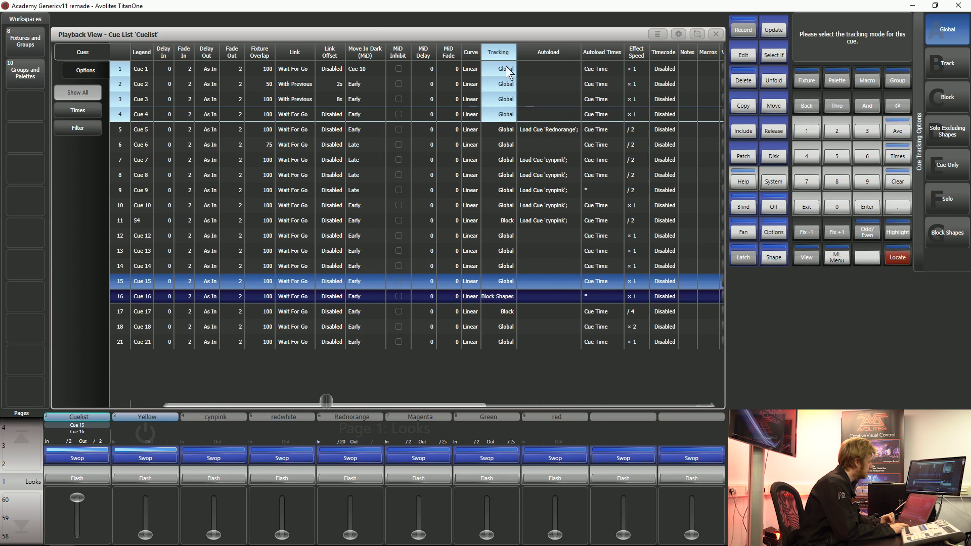
{"action": "left_click", "coordinate": [951, 65]}
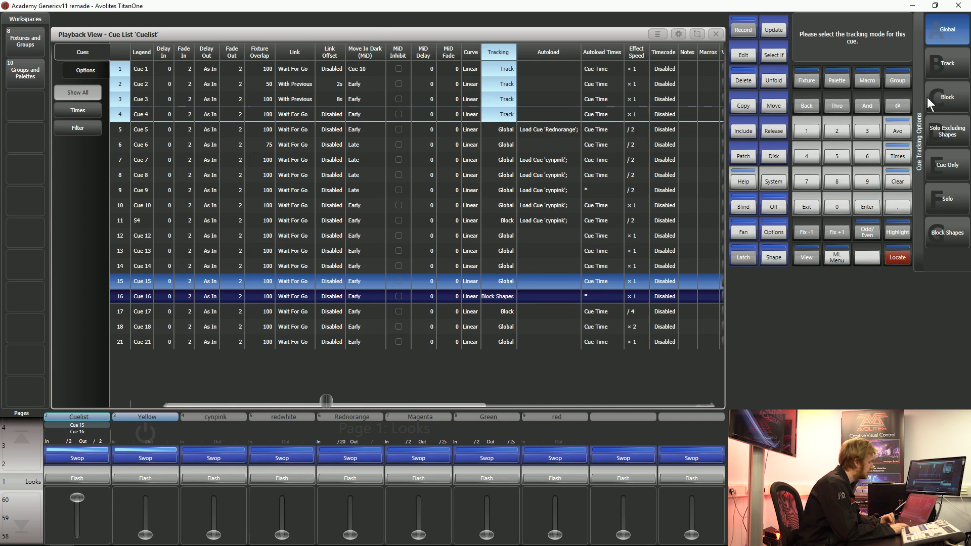
{"action": "left_click", "coordinate": [503, 207]}
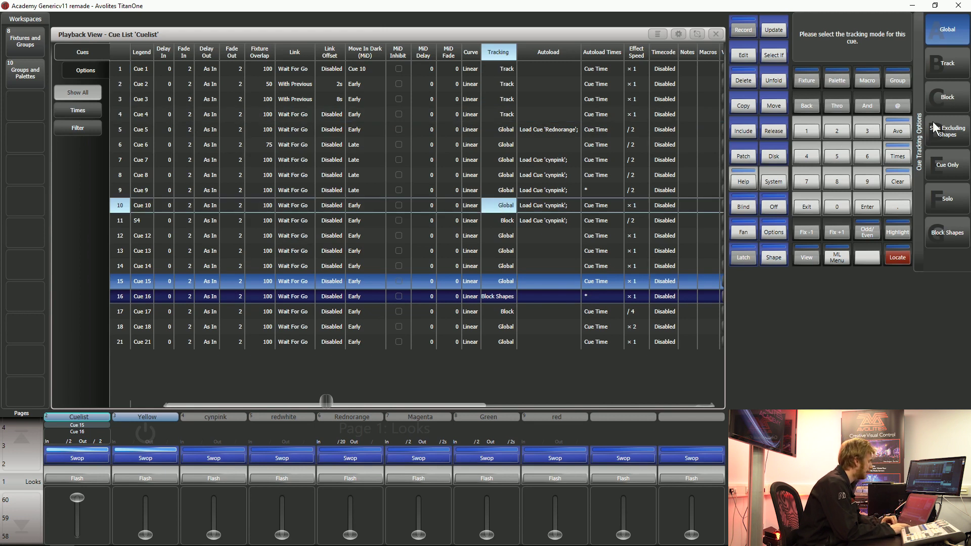
Step: Set cue 10's tracking to Block, then change it to Solo Excluding Shapes
{"action": "left_click", "coordinate": [946, 103]}
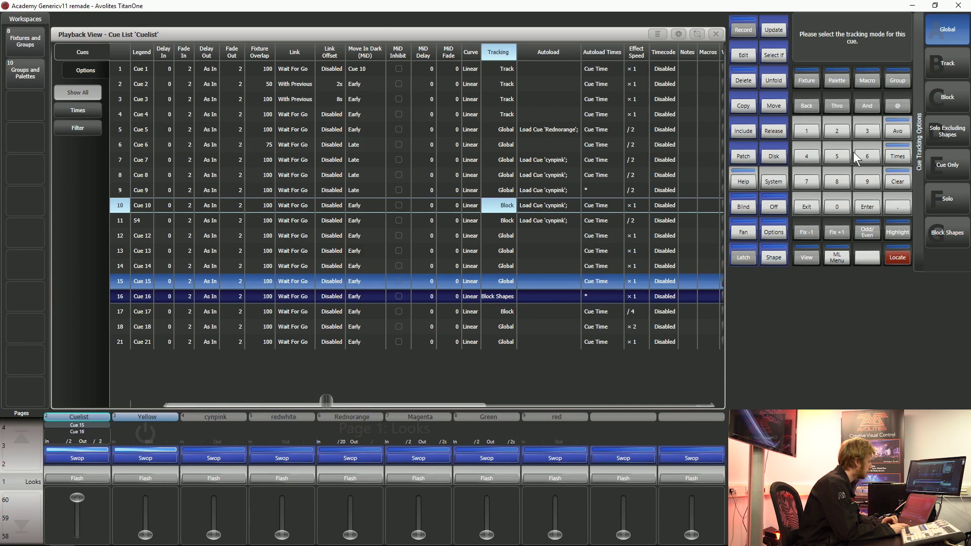
{"action": "left_click", "coordinate": [937, 137]}
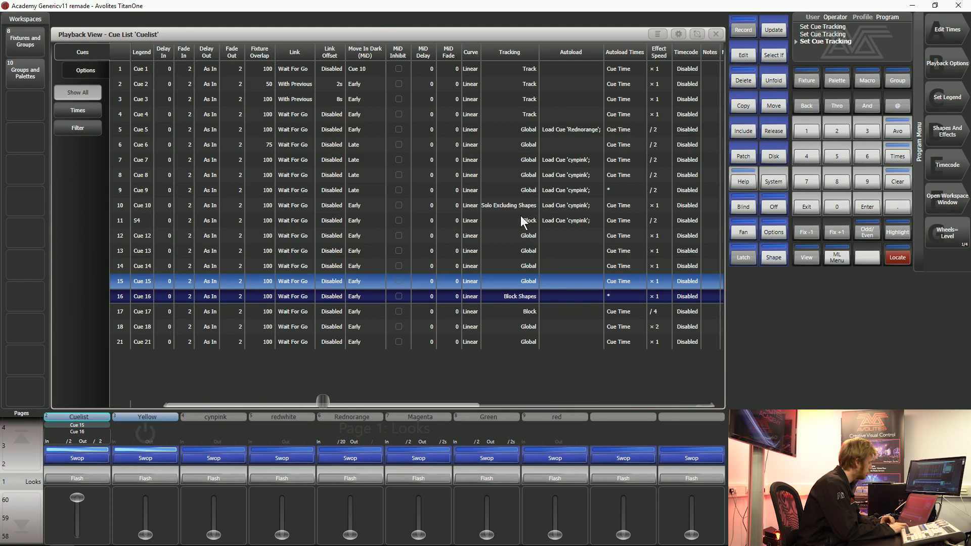
Step: Switch cue 10's tracking from Solo Excluding Shapes to Cue Only
{"action": "left_click", "coordinate": [525, 206]}
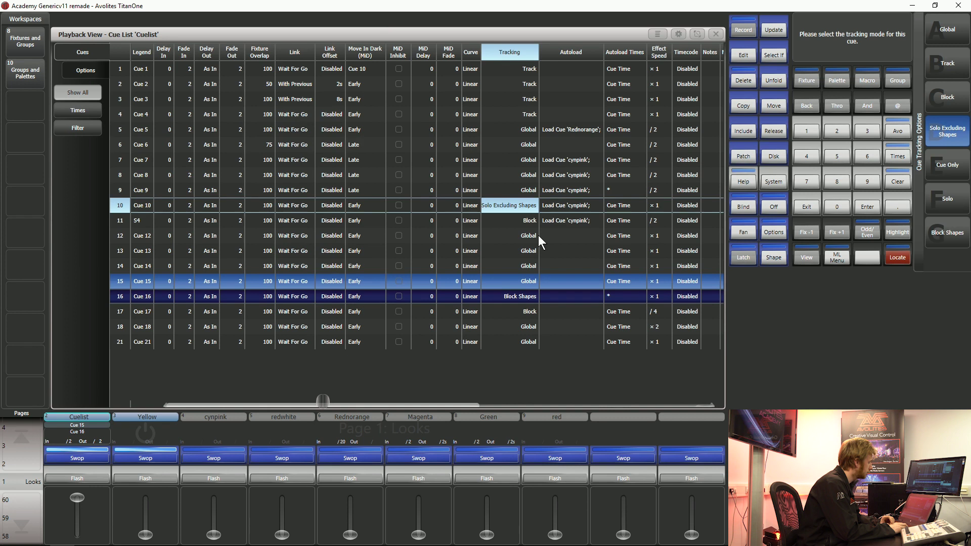
{"action": "left_click", "coordinate": [942, 167]}
{"action": "left_click", "coordinate": [506, 205]}
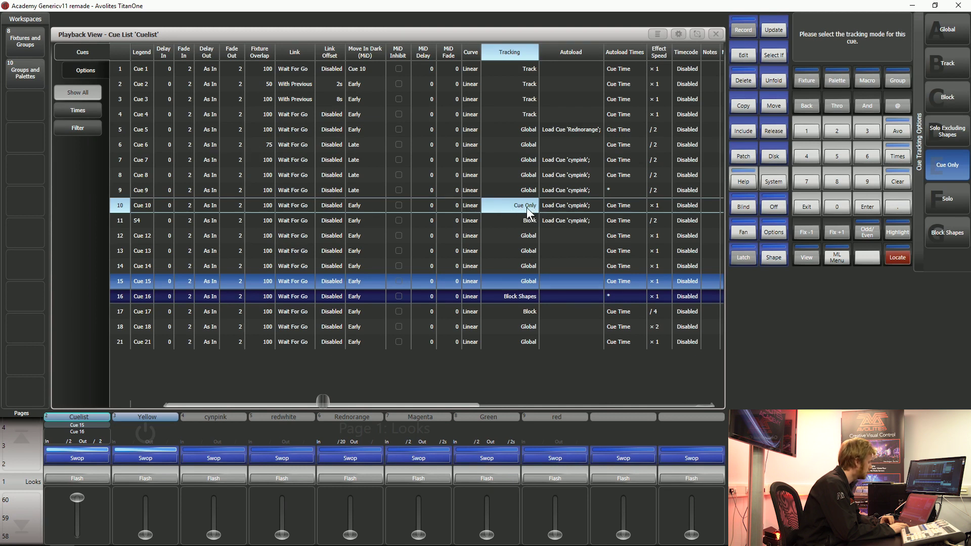
Step: Set cue 10's tracking to Solo, then to Block Shapes
{"action": "left_click", "coordinate": [950, 209]}
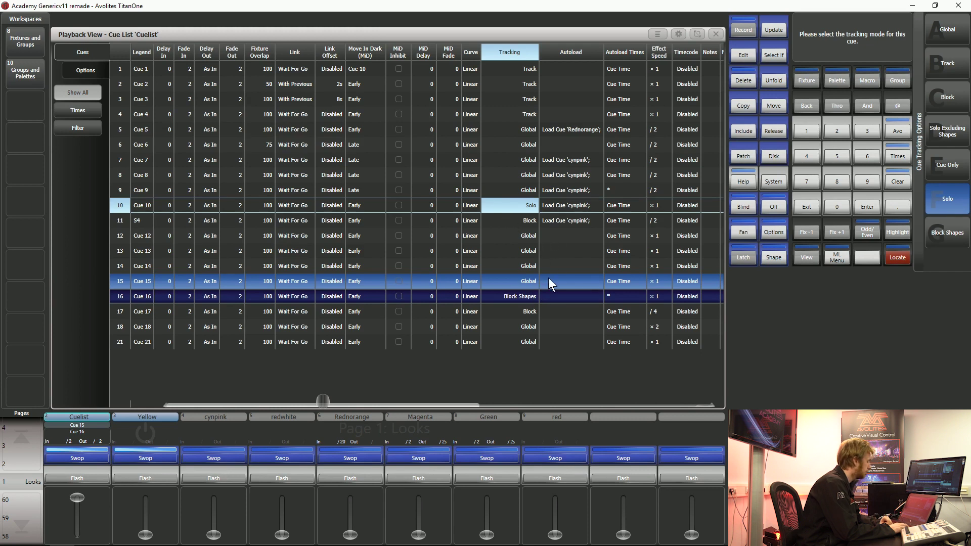
{"action": "left_click", "coordinate": [946, 234]}
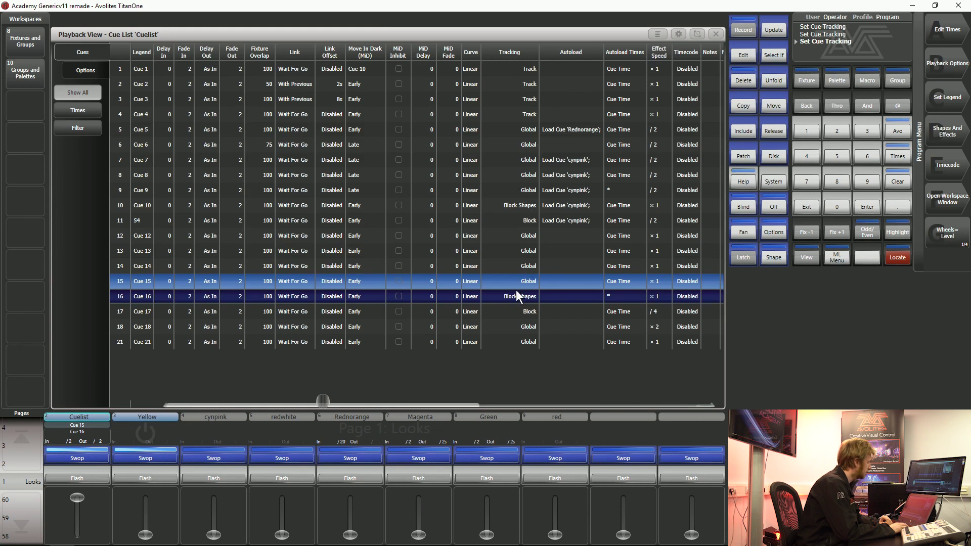
{"action": "left_click", "coordinate": [515, 207]}
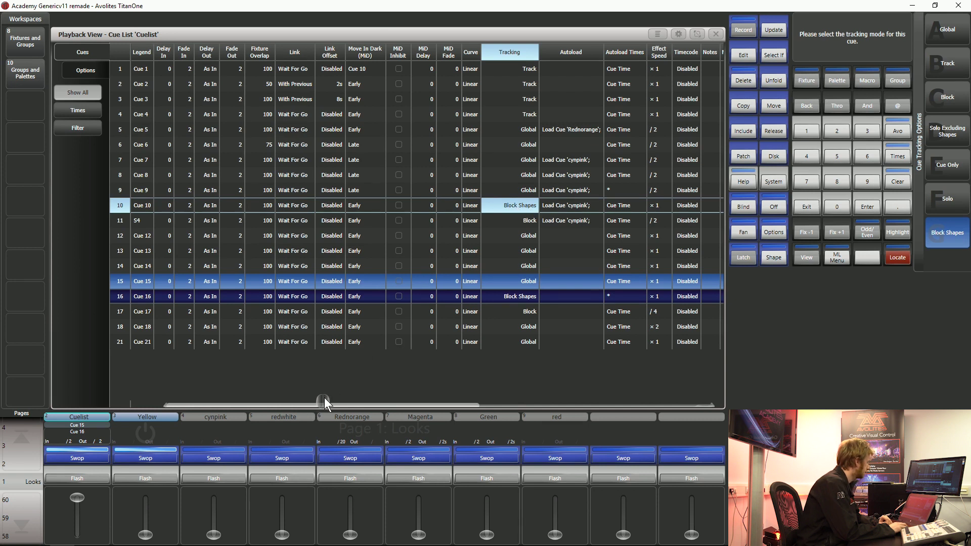
{"action": "left_click_drag", "start_coordinate": [327, 399], "coordinate": [428, 405]}
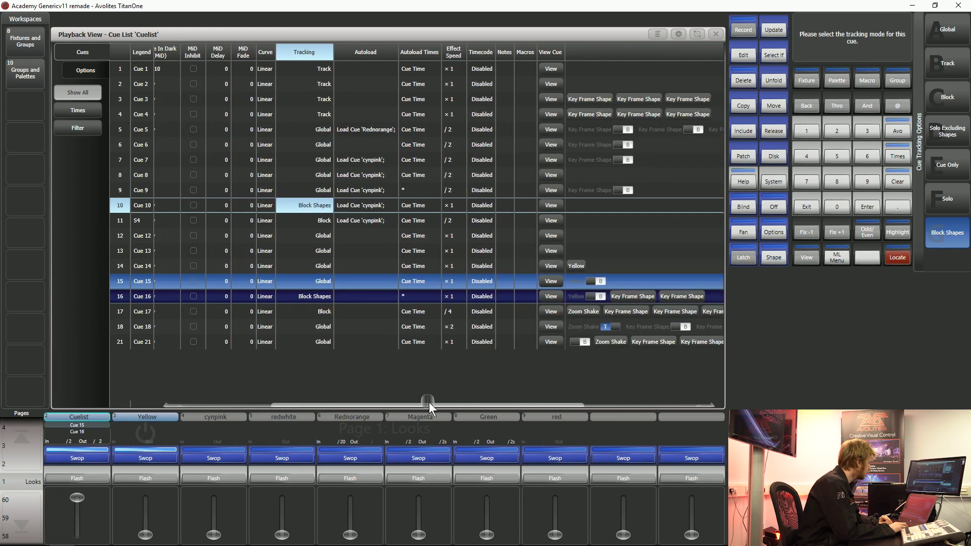
Step: Scroll the cue table right until View Shape sits beside the Tracking column
{"action": "left_click_drag", "start_coordinate": [429, 402], "coordinate": [484, 403]}
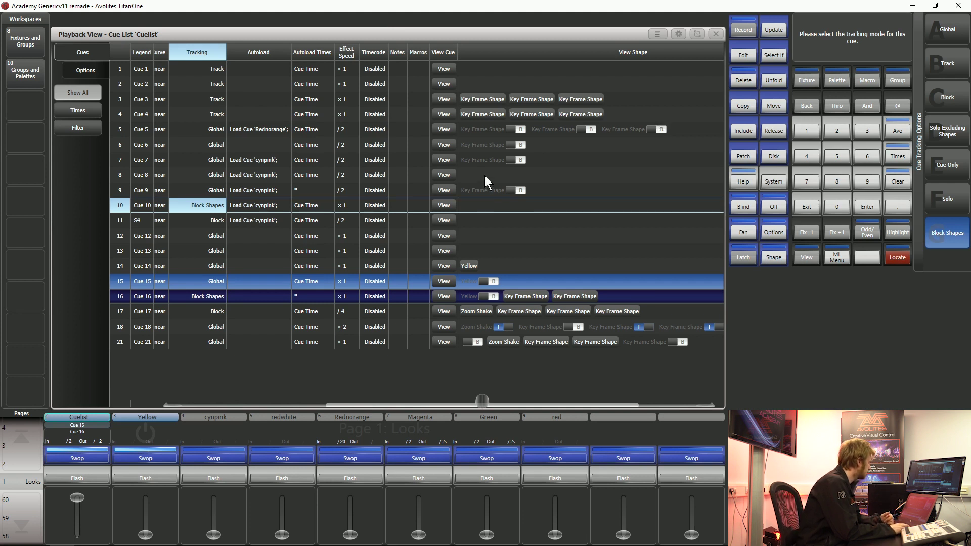
{"action": "left_click", "coordinate": [520, 162]}
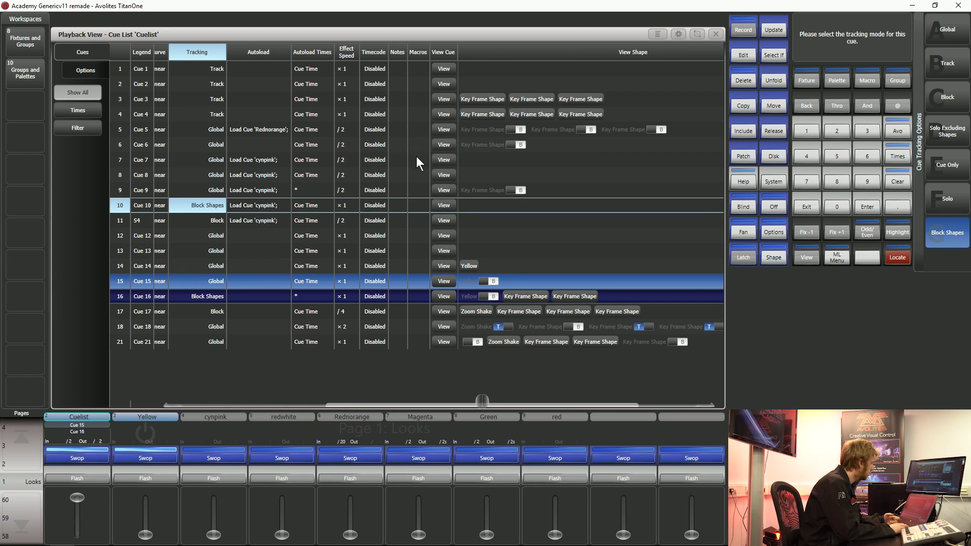
Step: Switch cue 5's key frame shape toggle from B to T in View Shape
{"action": "left_click", "coordinate": [522, 132]}
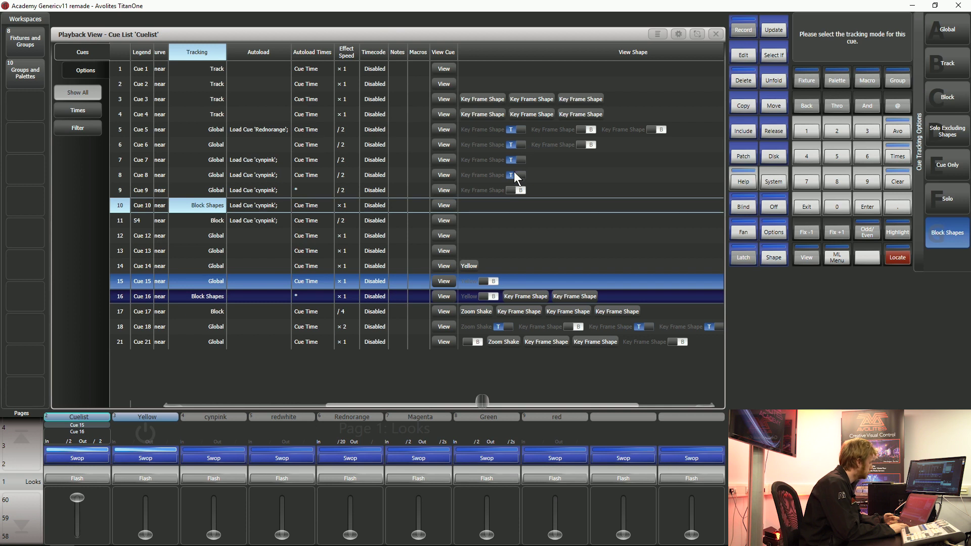
{"action": "left_click", "coordinate": [513, 130]}
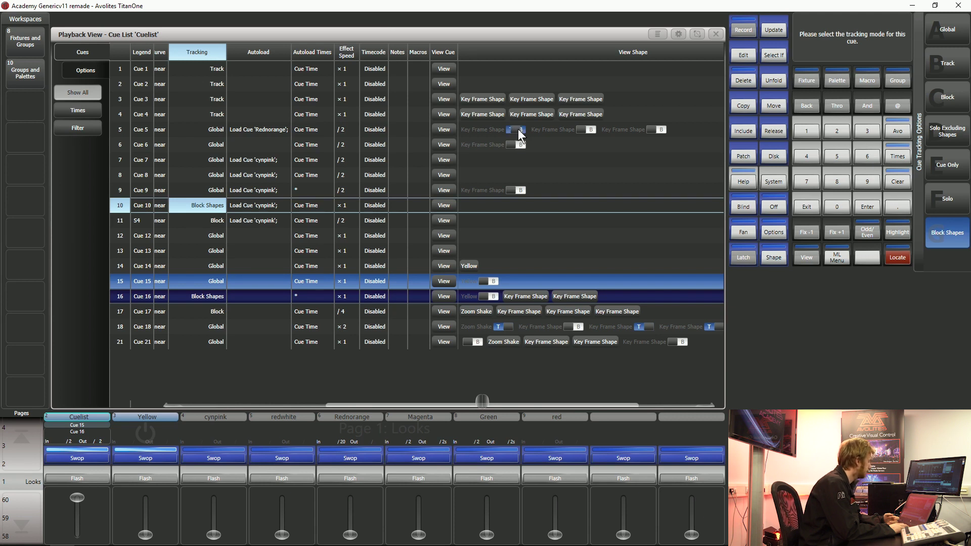
{"action": "left_click", "coordinate": [519, 130]}
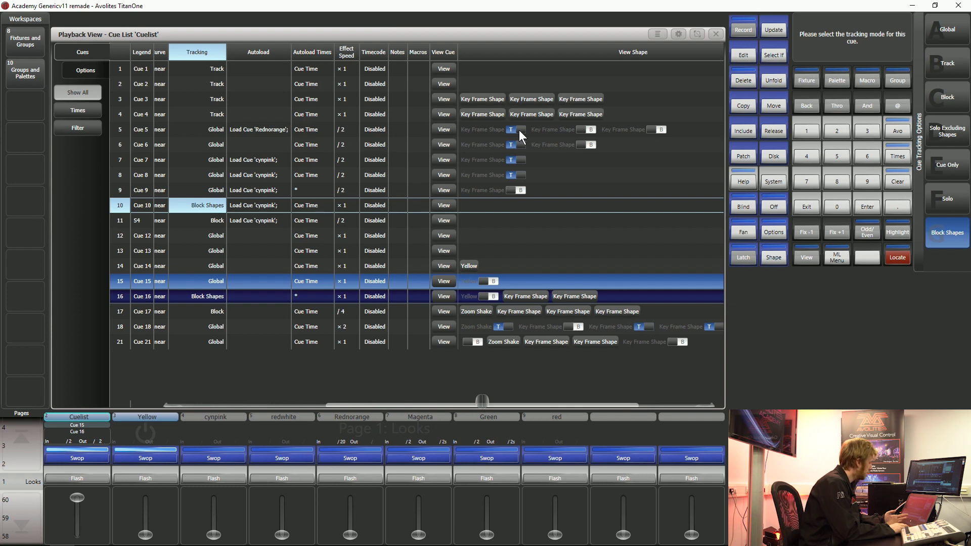
{"action": "left_click", "coordinate": [512, 130]}
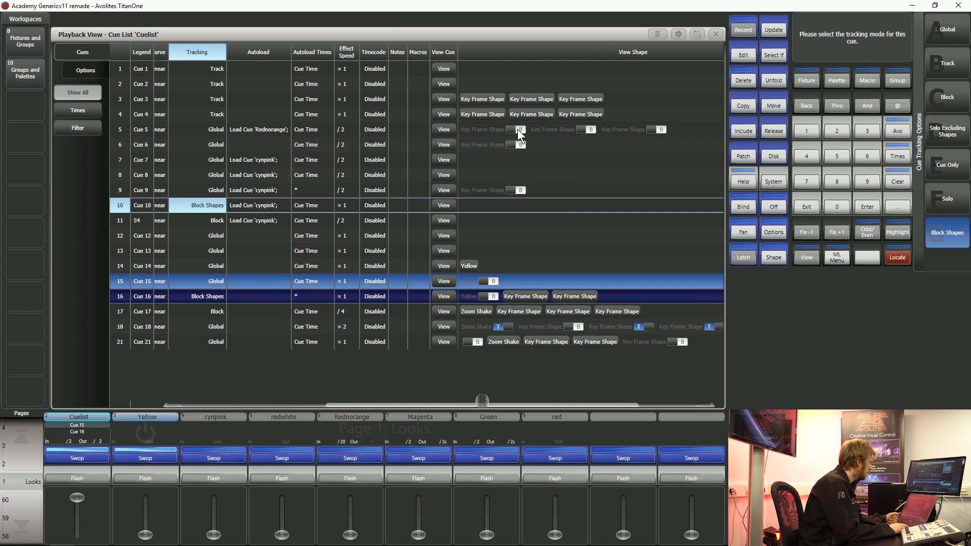
{"action": "left_click", "coordinate": [518, 130]}
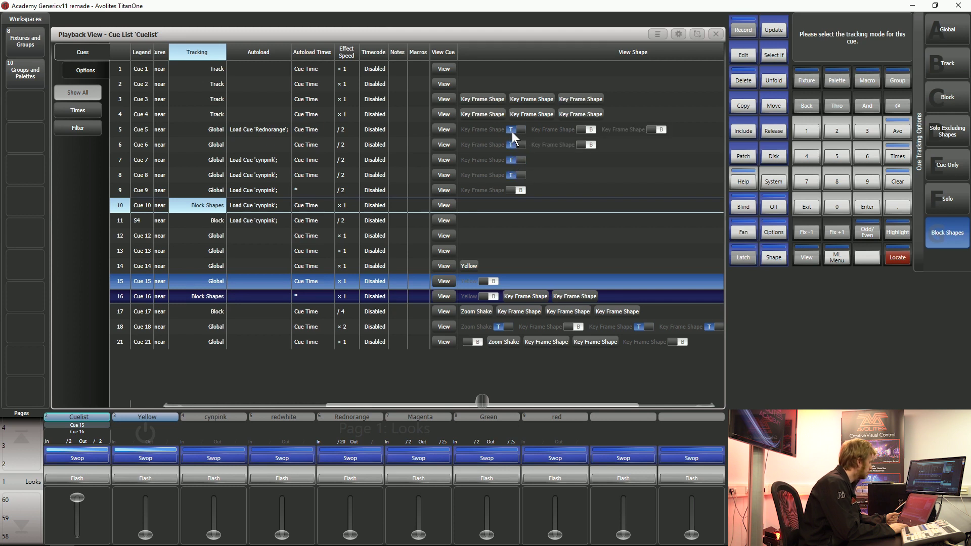
Step: Block the key frame shape at cue 7 and set cue 15's Yellow toggle to T
{"action": "left_click", "coordinate": [513, 160]}
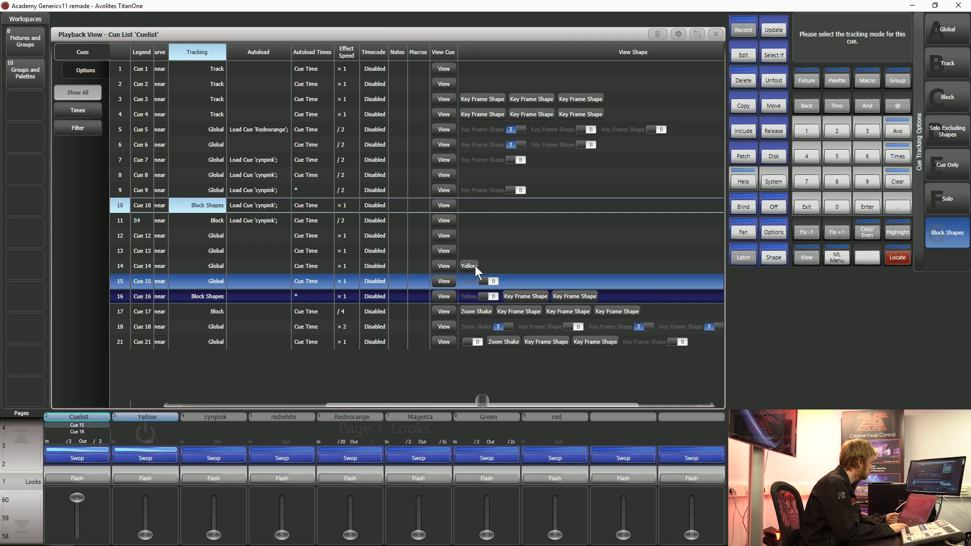
{"action": "left_click", "coordinate": [491, 296]}
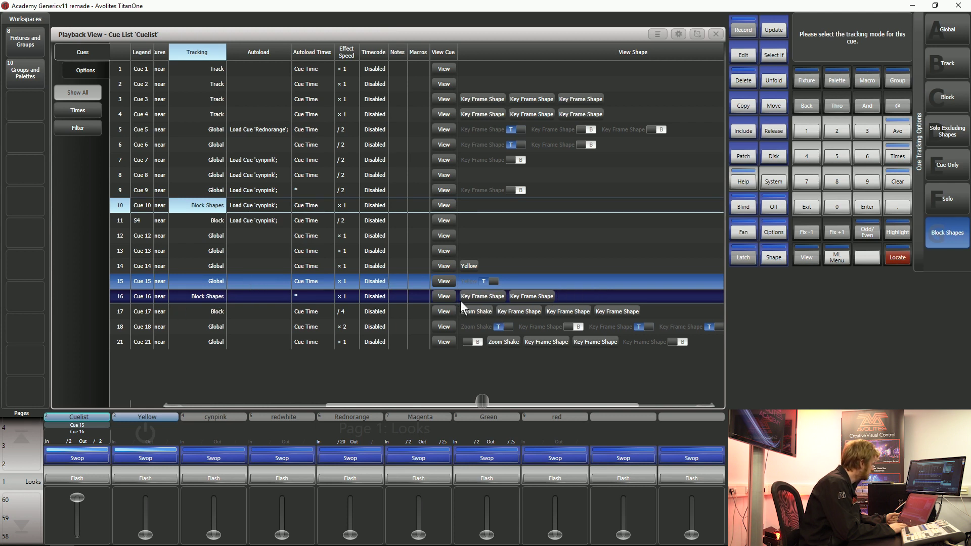
{"action": "left_click", "coordinate": [198, 298]}
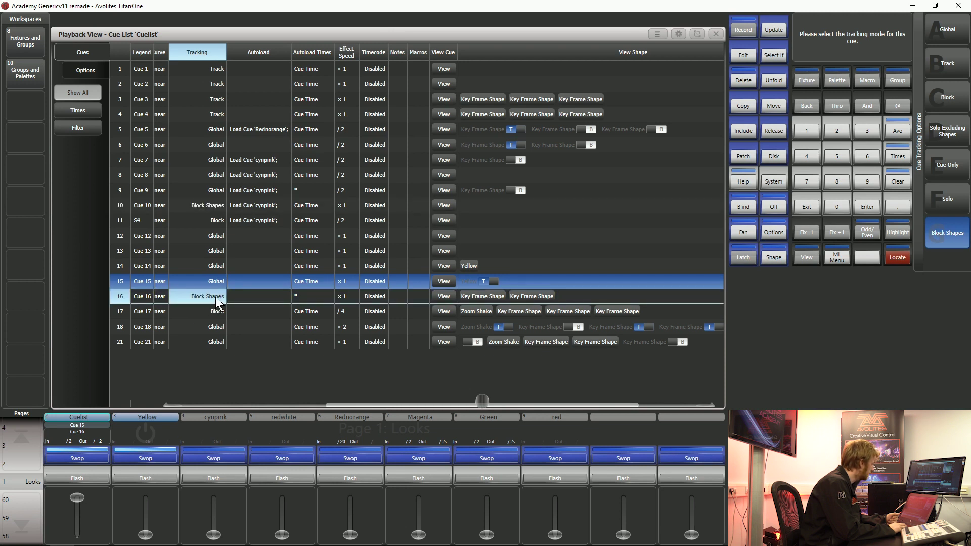
Step: Set cue 13 to Solo Excluding Shapes and cue 4 to Solo
{"action": "left_click", "coordinate": [213, 254]}
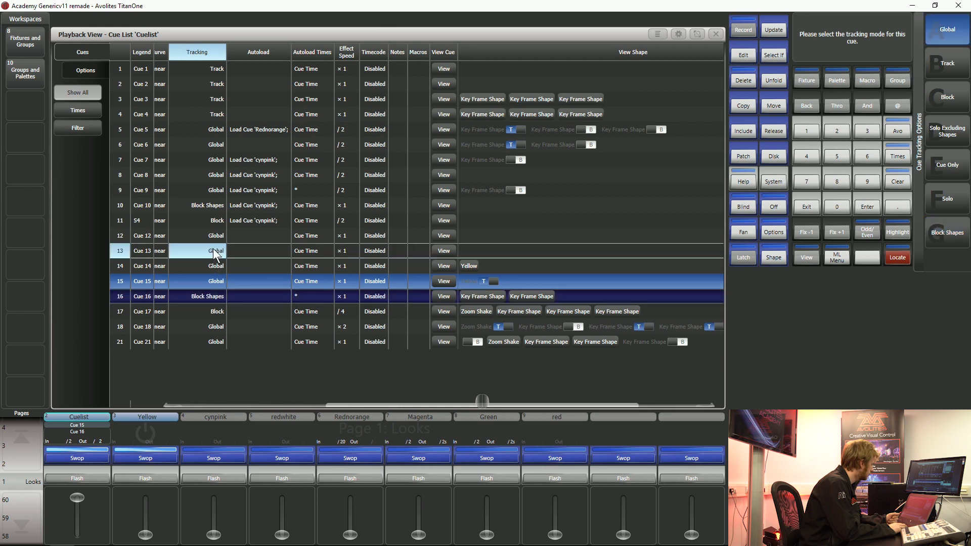
{"action": "left_click", "coordinate": [948, 131]}
{"action": "left_click", "coordinate": [203, 115]}
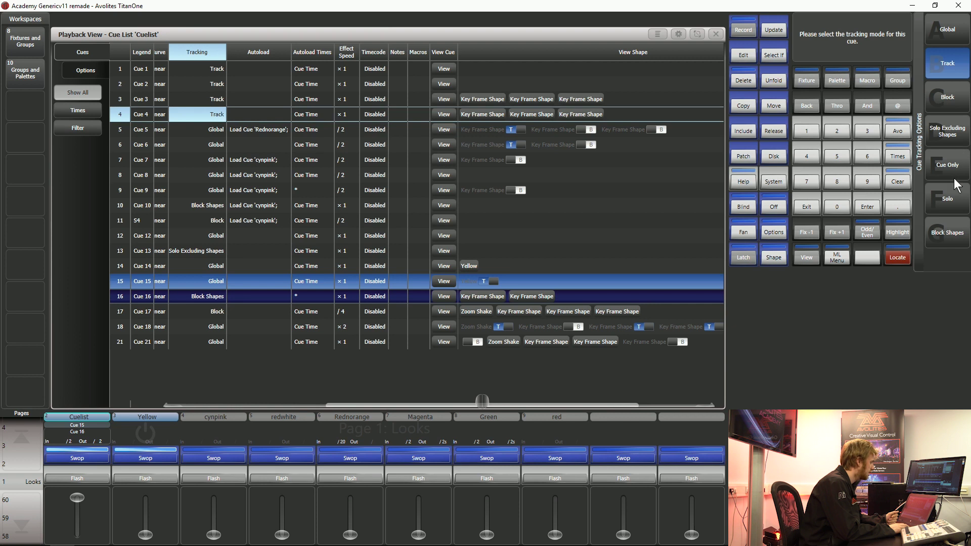
{"action": "left_click", "coordinate": [950, 197]}
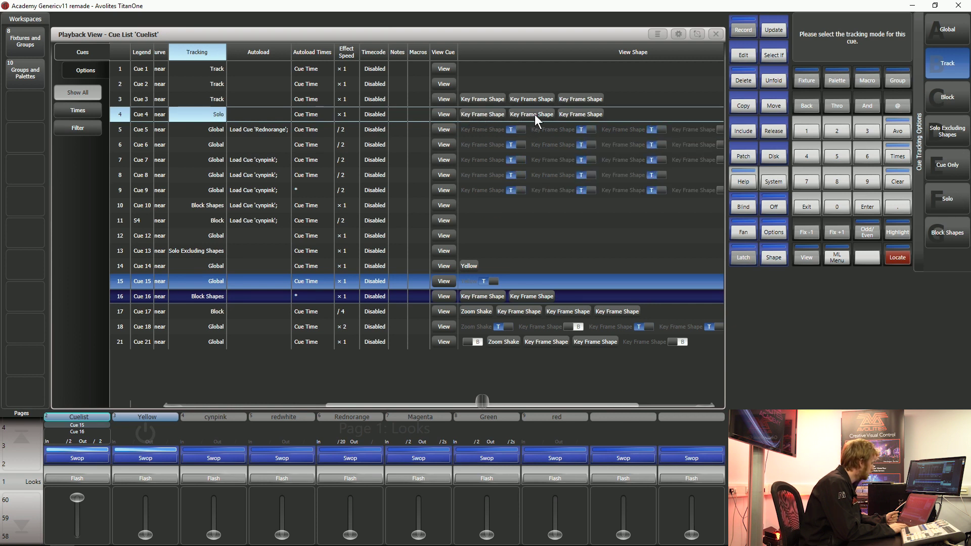
Step: Return cue 4 to Global tracking and set cue 5 to Track
{"action": "left_click", "coordinate": [517, 143]}
{"action": "left_click", "coordinate": [519, 145]}
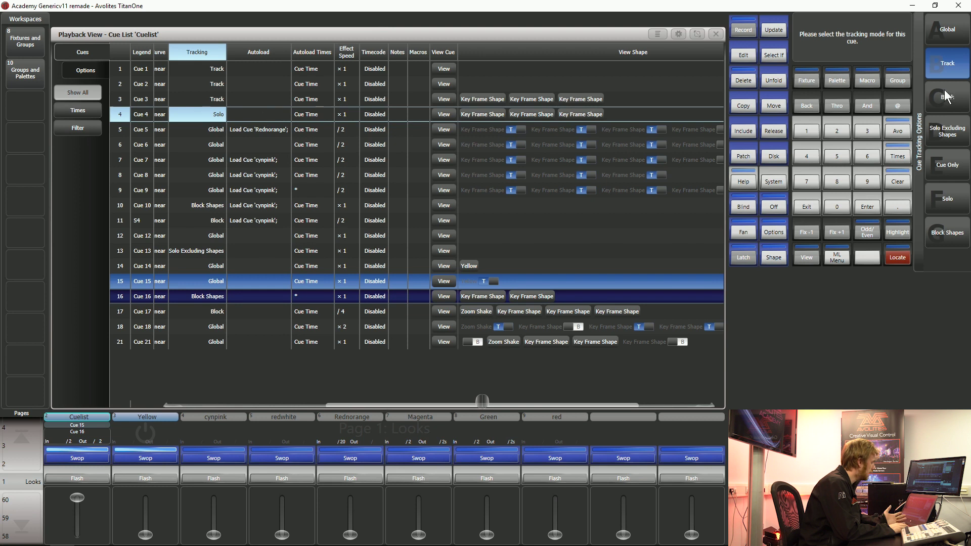
{"action": "left_click", "coordinate": [931, 36]}
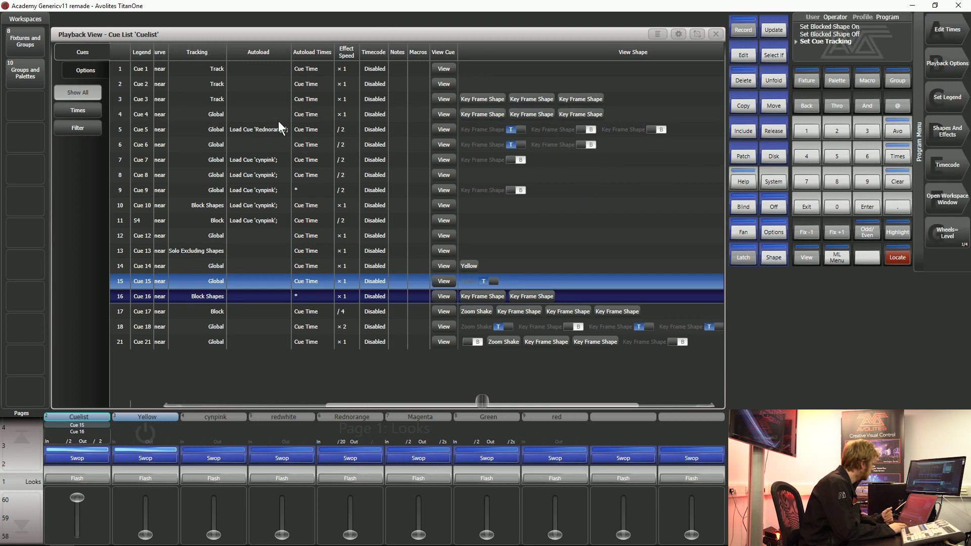
{"action": "left_click", "coordinate": [213, 133]}
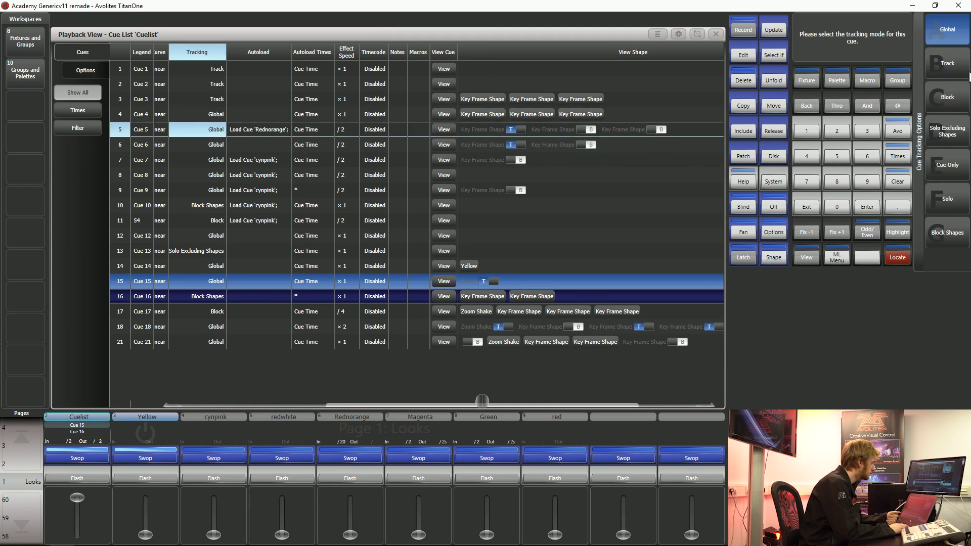
{"action": "left_click", "coordinate": [961, 76]}
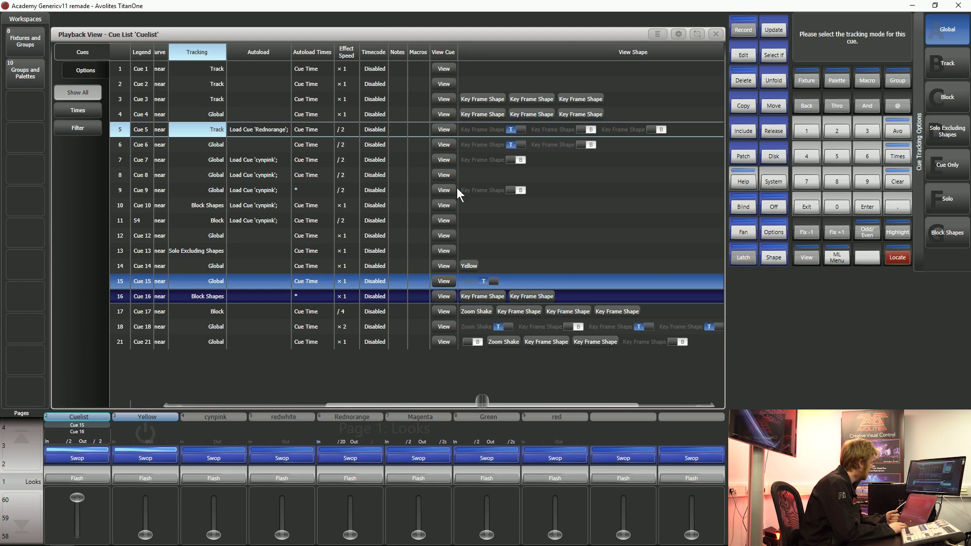
Step: Set Cuelist's playback Shape Tracking to On, leaving forward tracking on
{"action": "left_click", "coordinate": [84, 74]}
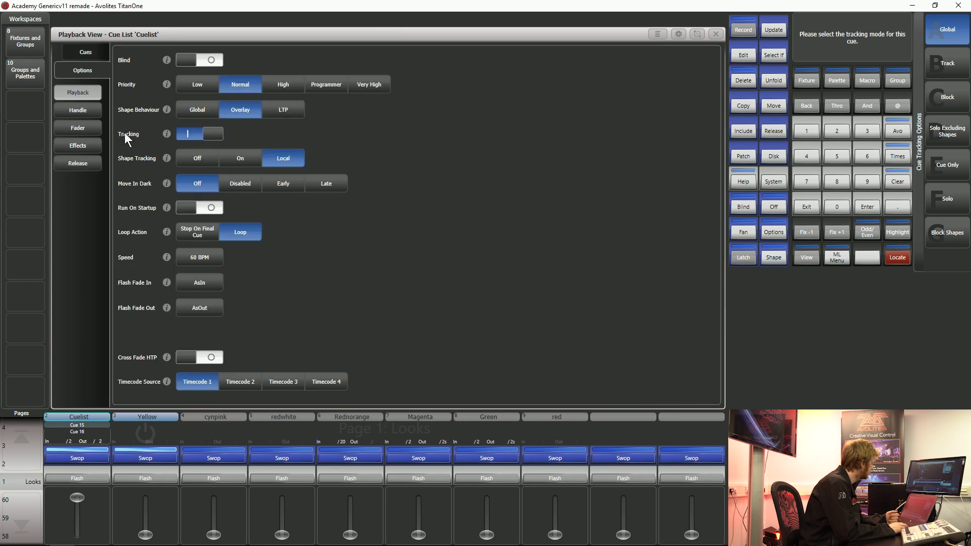
{"action": "left_click", "coordinate": [234, 162]}
{"action": "left_click", "coordinate": [202, 135]}
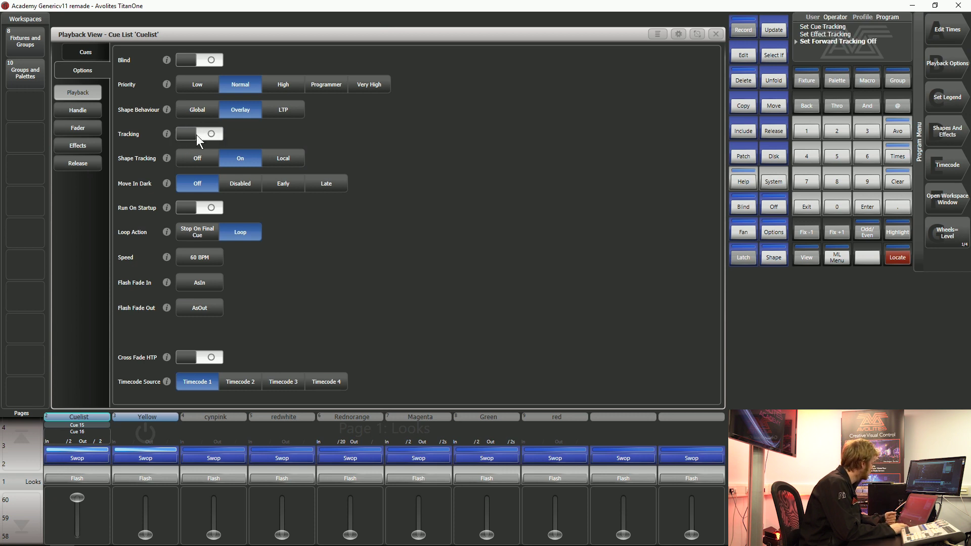
{"action": "left_click", "coordinate": [199, 134]}
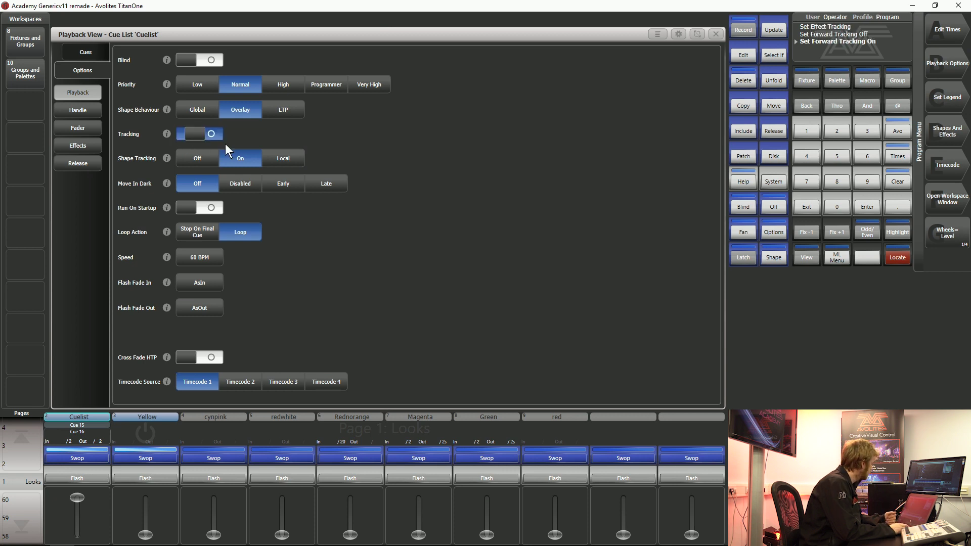
Step: Select the Tracking cells of cues 1 to 12 and keep cue 5's key frame shape on T
{"action": "left_click", "coordinate": [86, 52]}
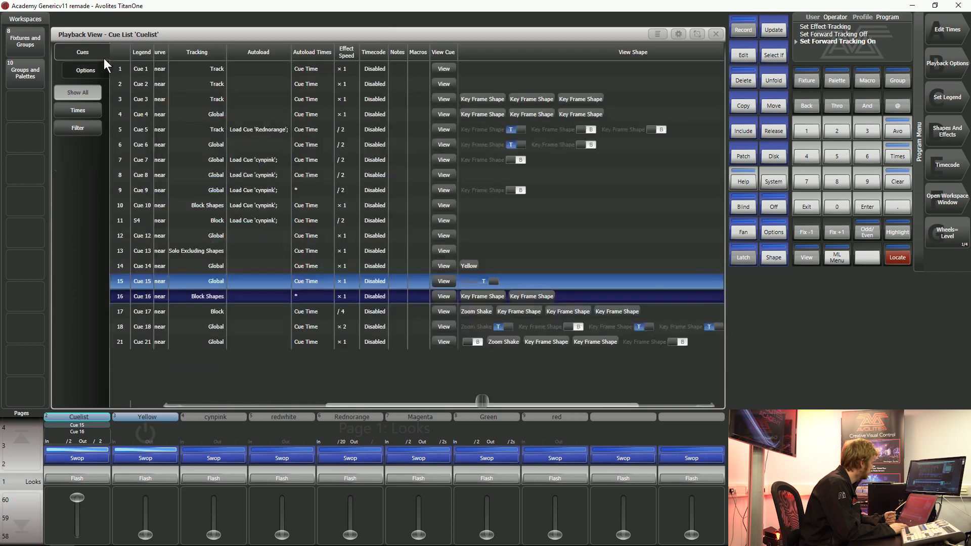
{"action": "left_click", "coordinate": [262, 103]}
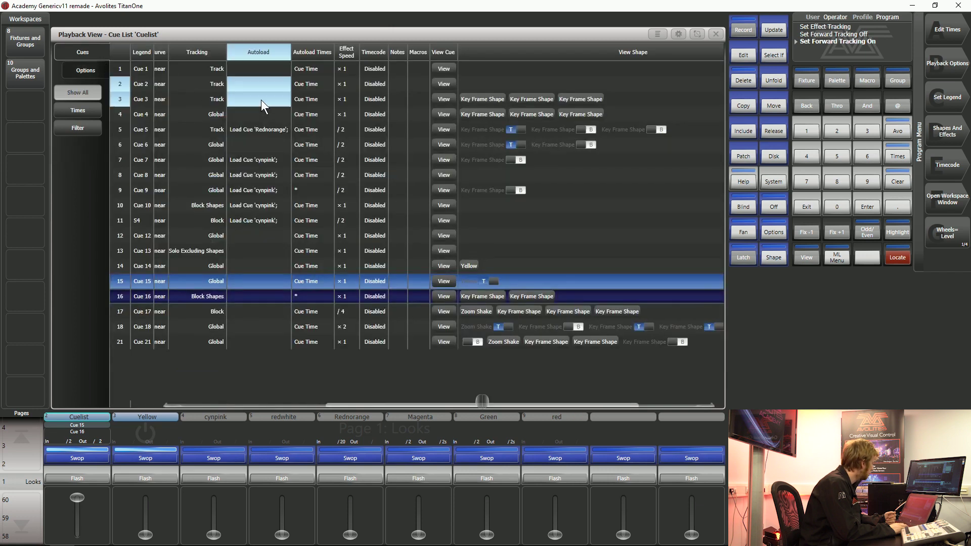
{"action": "left_click", "coordinate": [178, 73]}
{"action": "left_click_drag", "start_coordinate": [201, 147], "coordinate": [214, 232]}
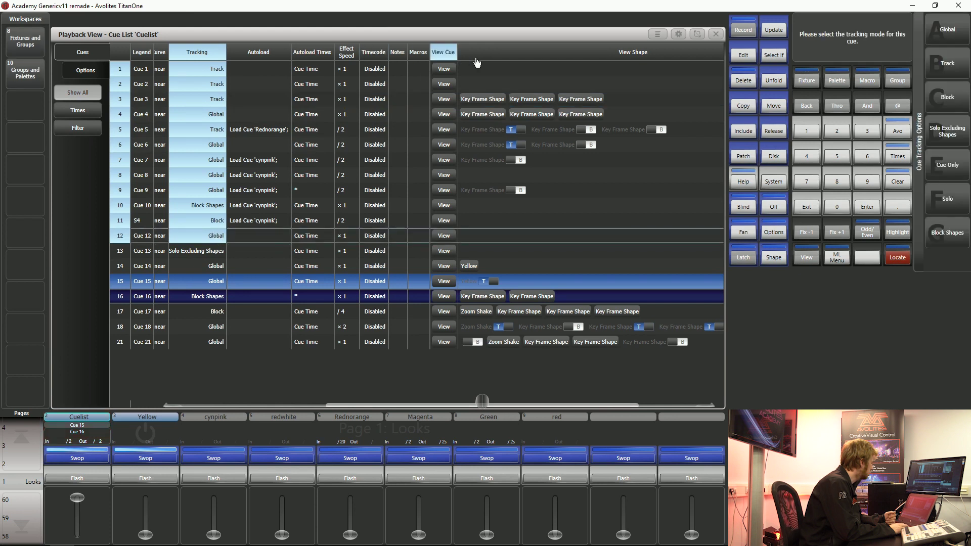
{"action": "left_click", "coordinate": [520, 129]}
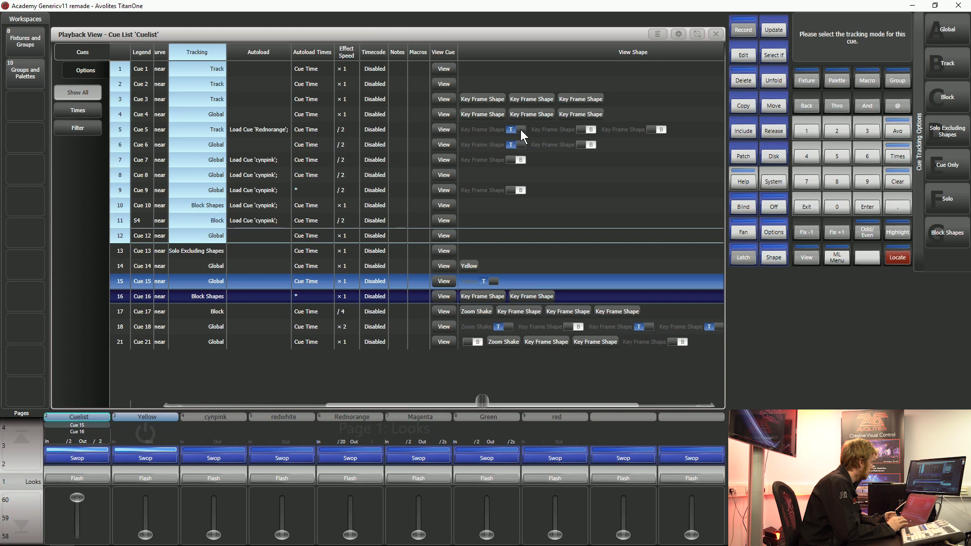